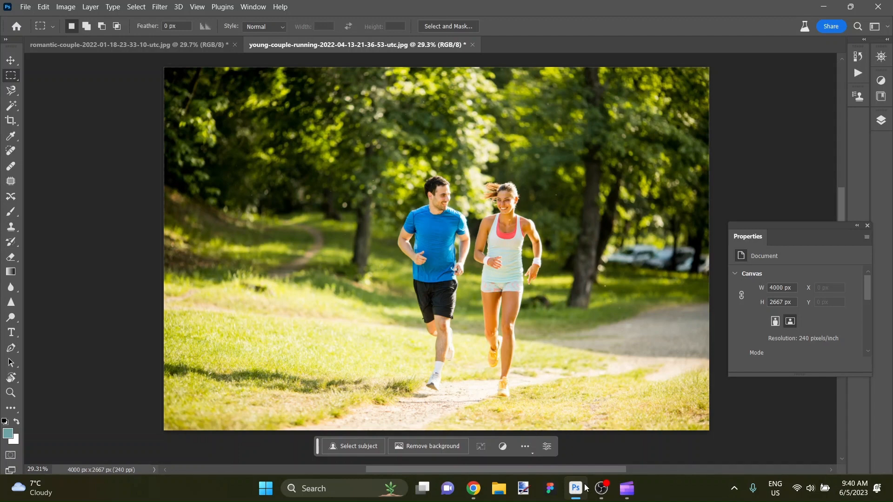
In the young-couple-running image, select the running woman with a rectangular marquee and apply Generative Fill with the prompt "remove person".
left_click(200, 44)
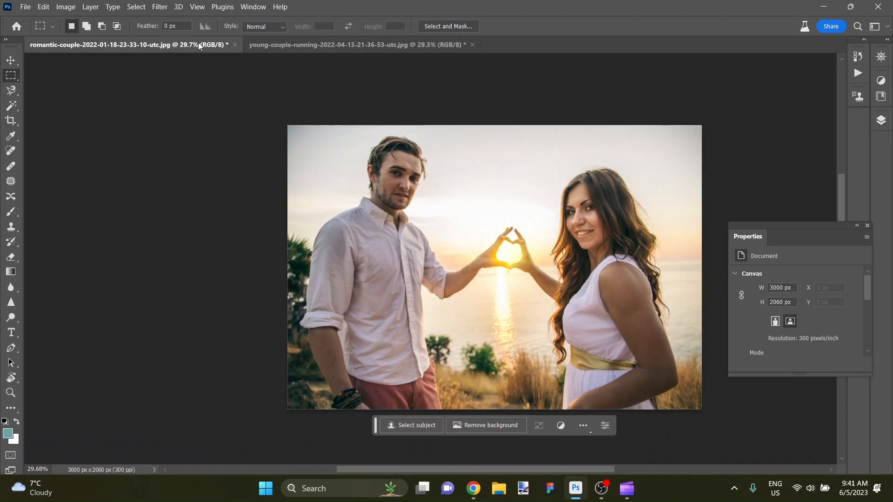
left_click(286, 46)
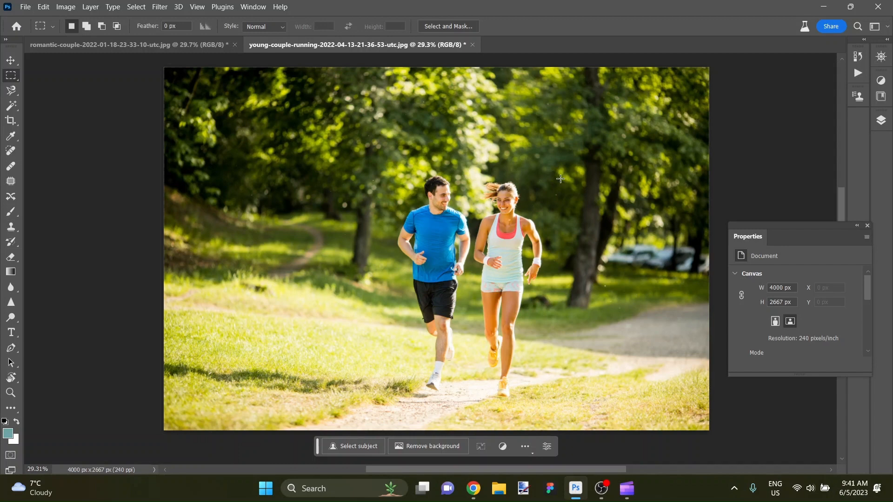
left_click_drag(561, 170, 470, 408)
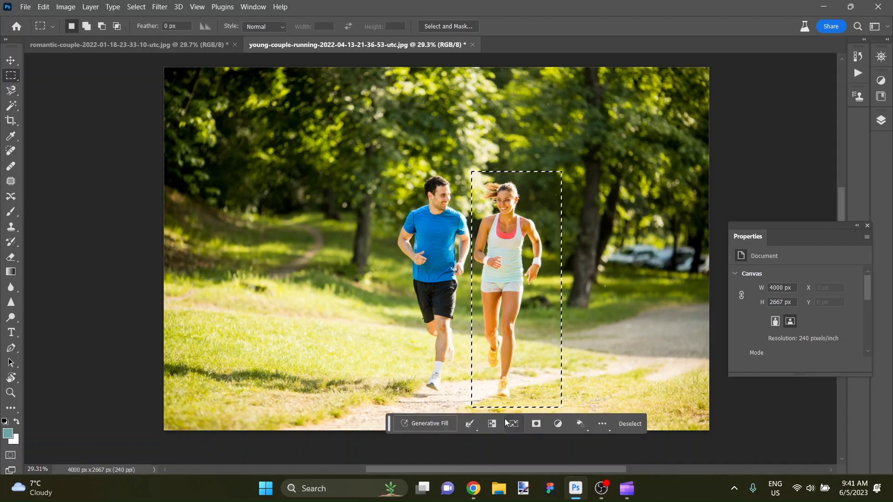
left_click(449, 423)
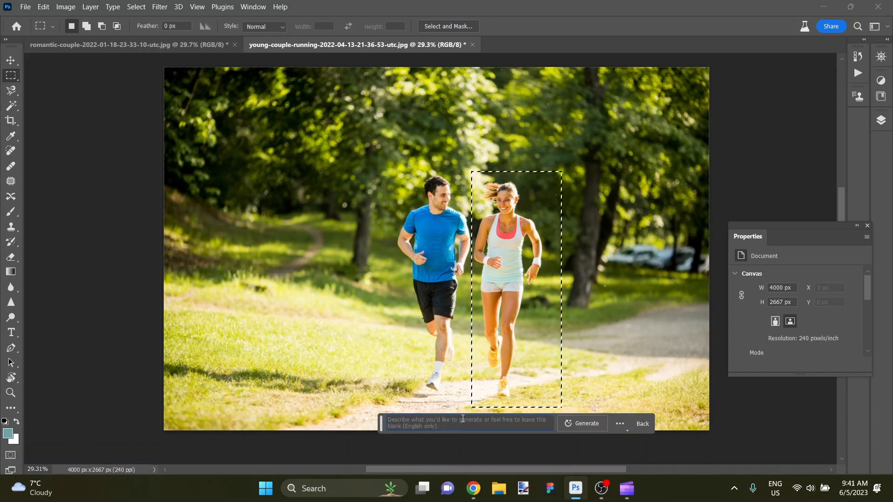
type("remo")
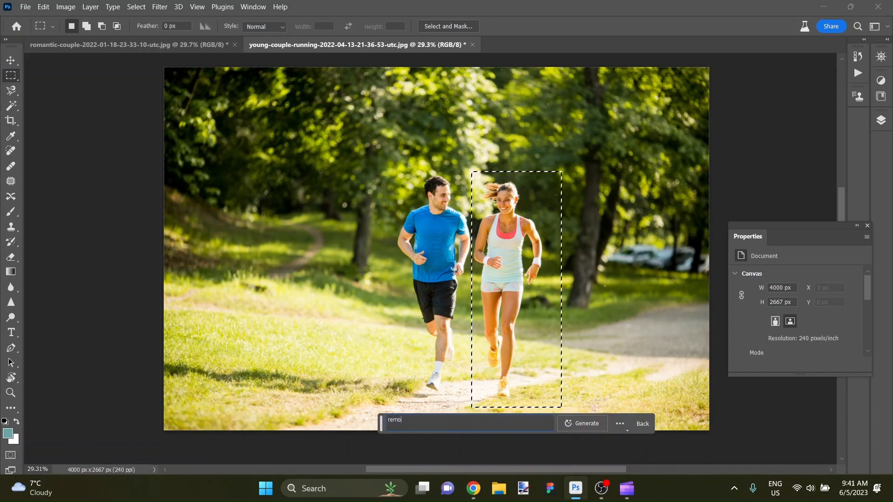
type("ve person")
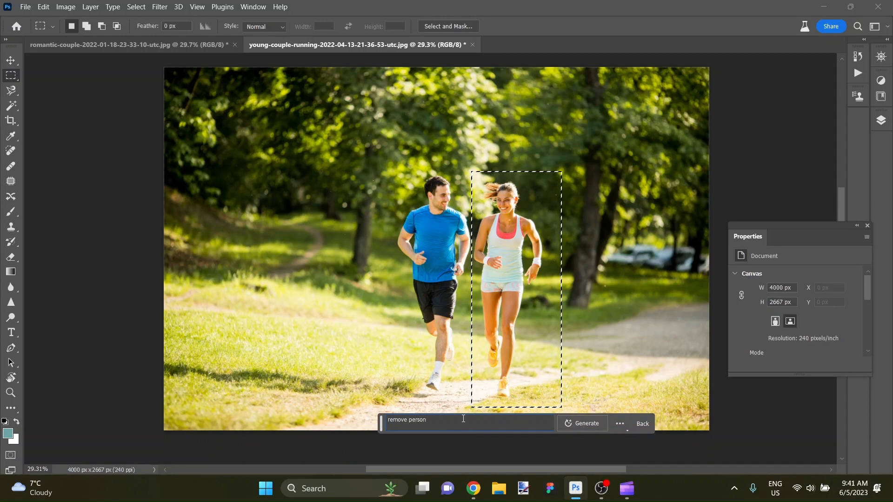
left_click(582, 421)
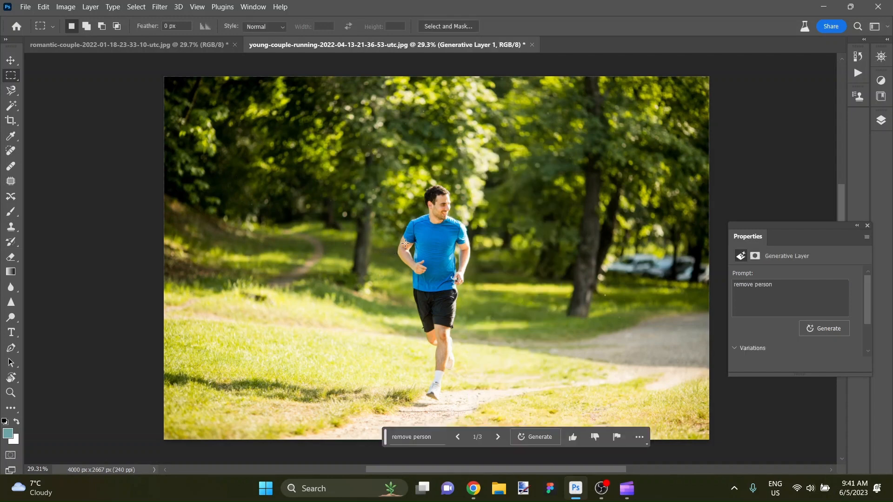
scroll(530, 343, "down", 1)
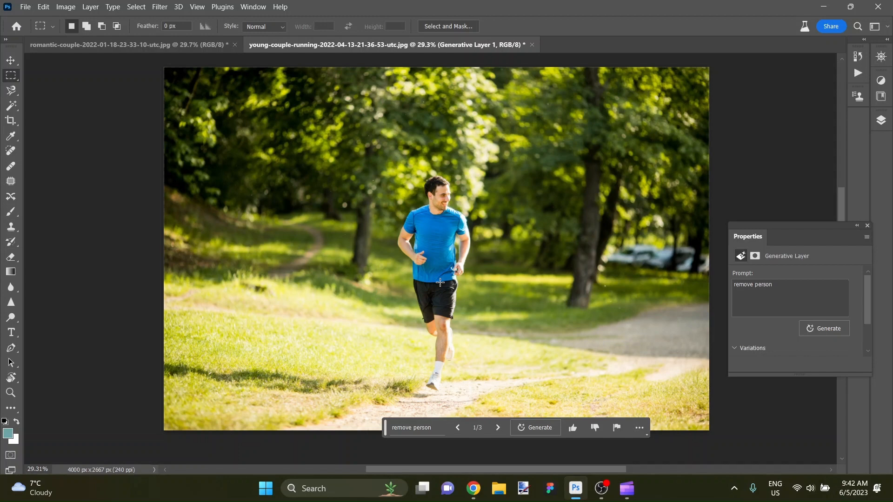
scroll(440, 282, "up", 2)
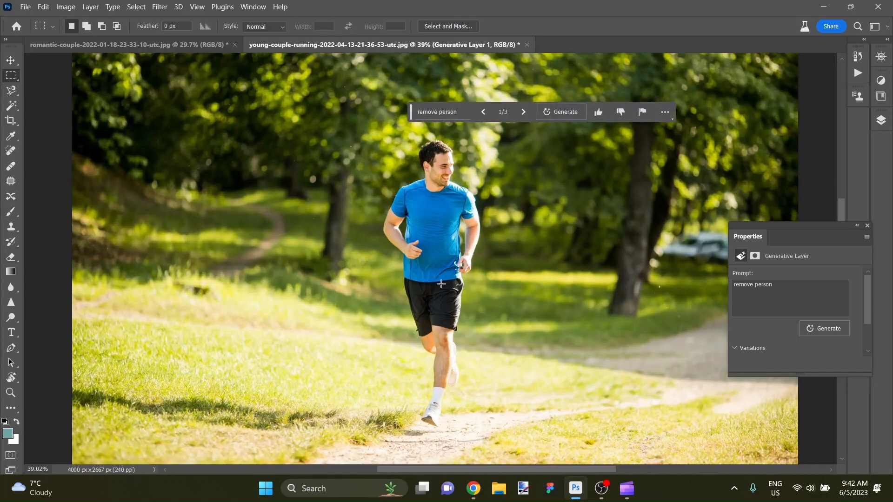
In the romantic-couple image, marquee the half containing the man and apply Generative Fill with the prompt "remove person".
left_click(187, 45)
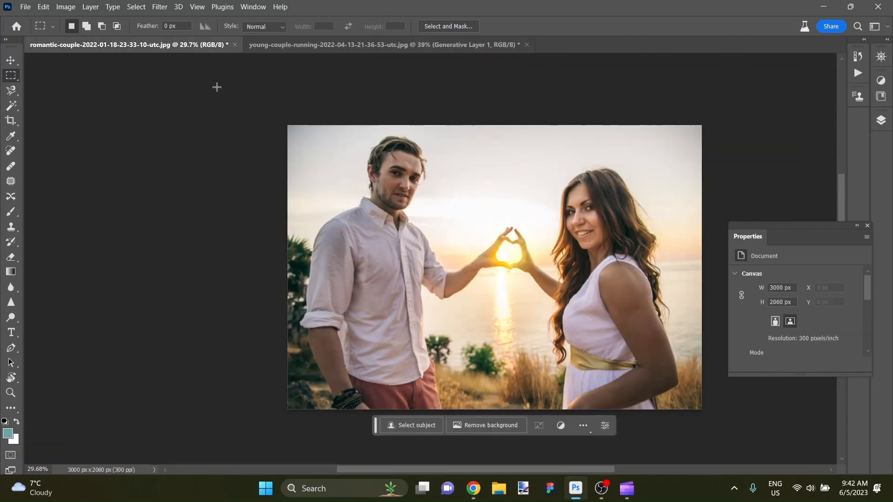
scroll(620, 285, "up", 2)
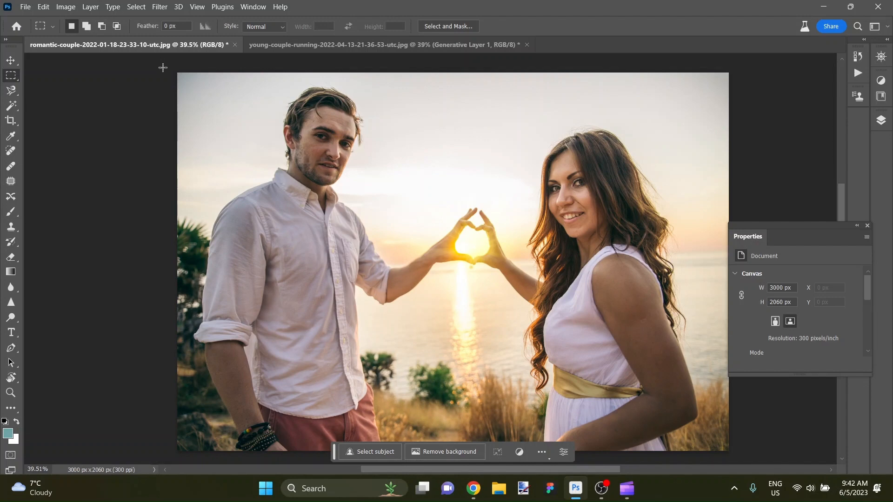
left_click_drag(163, 67, 474, 461)
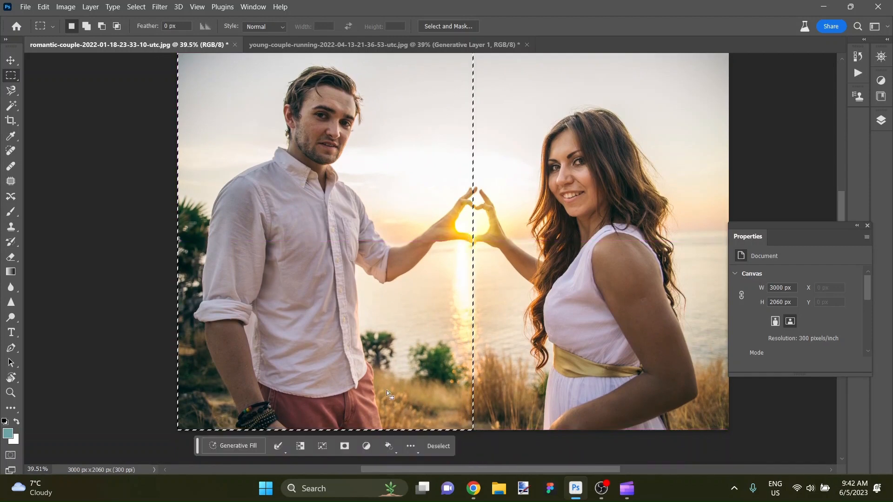
left_click(227, 447)
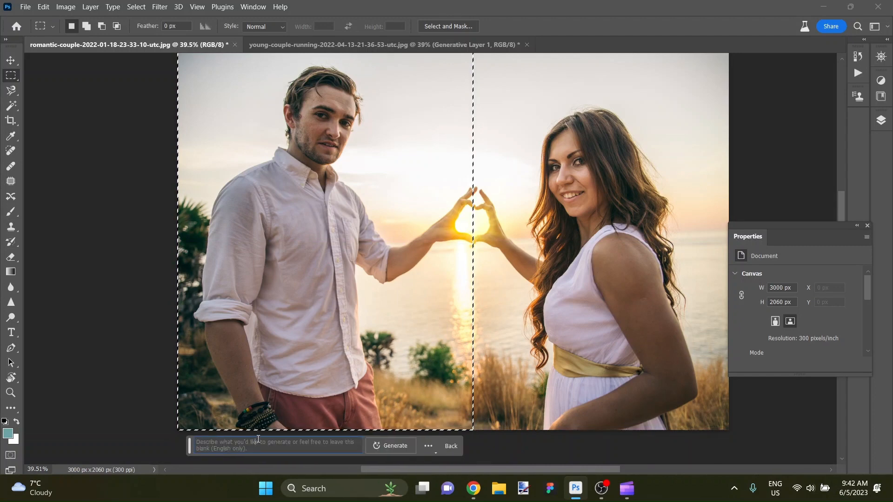
type("remove person")
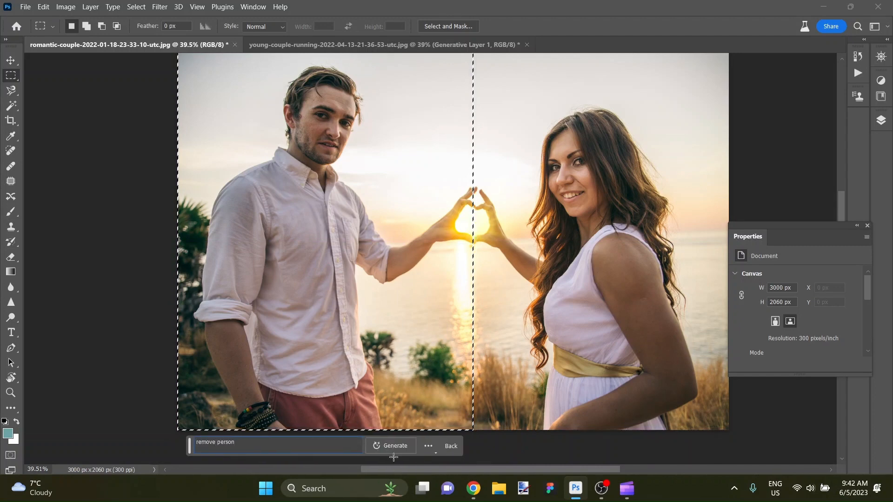
left_click(394, 455)
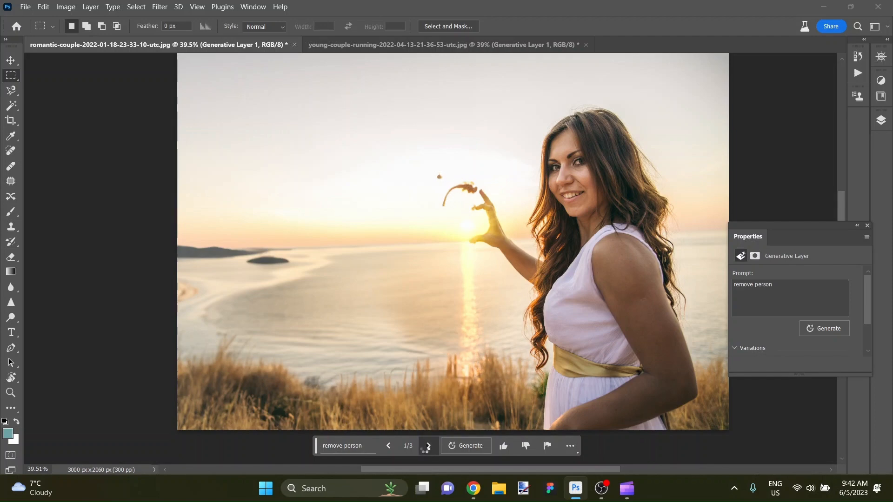
Compare the generated variations of the man's removal and choose the second one.
left_click(427, 448)
left_click(428, 447)
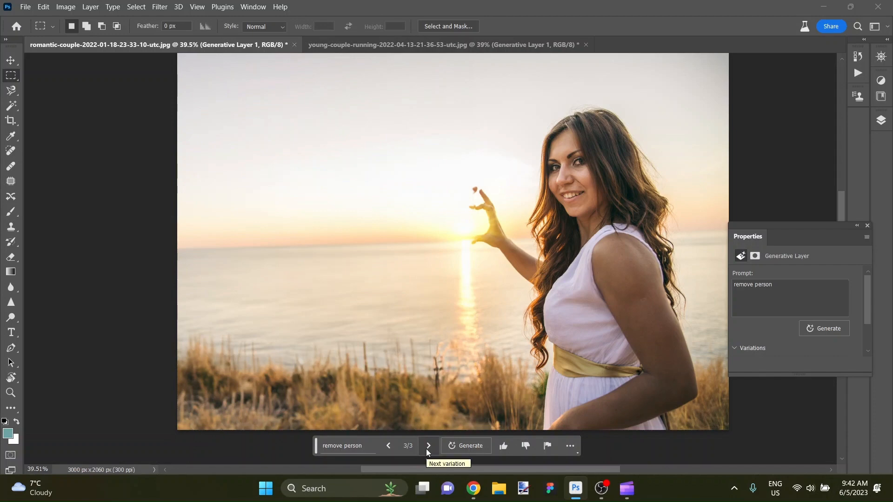
left_click(428, 446)
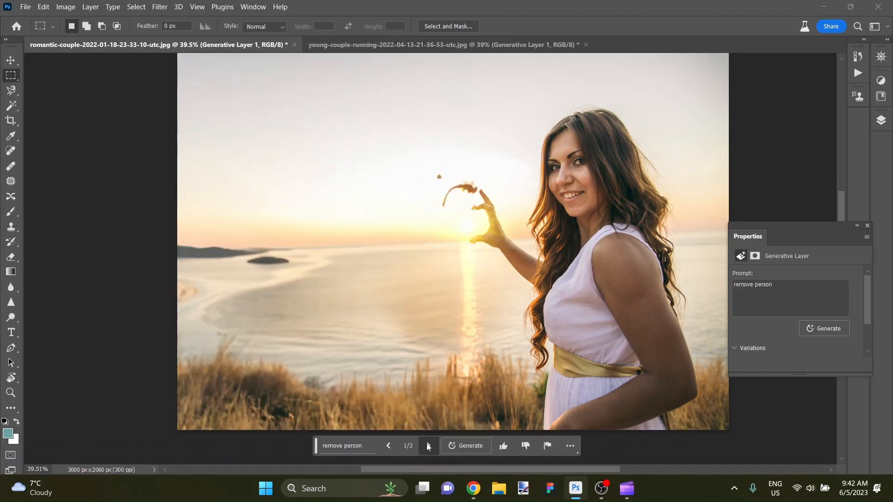
left_click(428, 446)
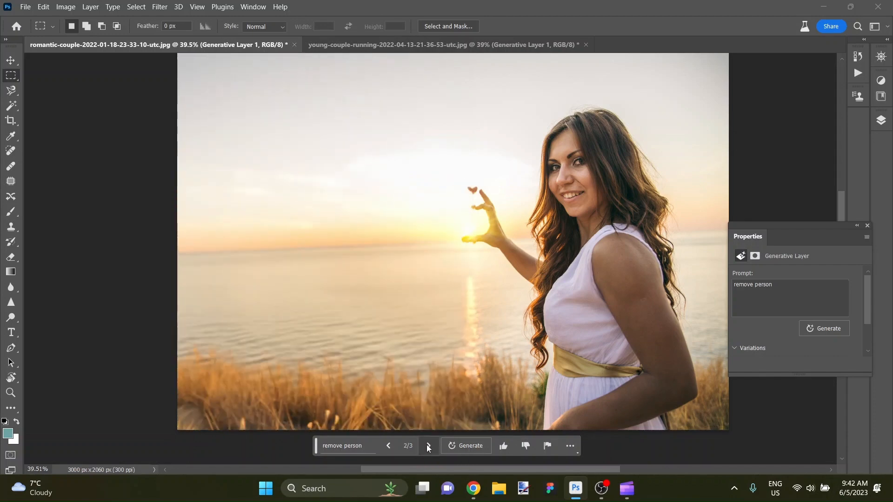
left_click(428, 446)
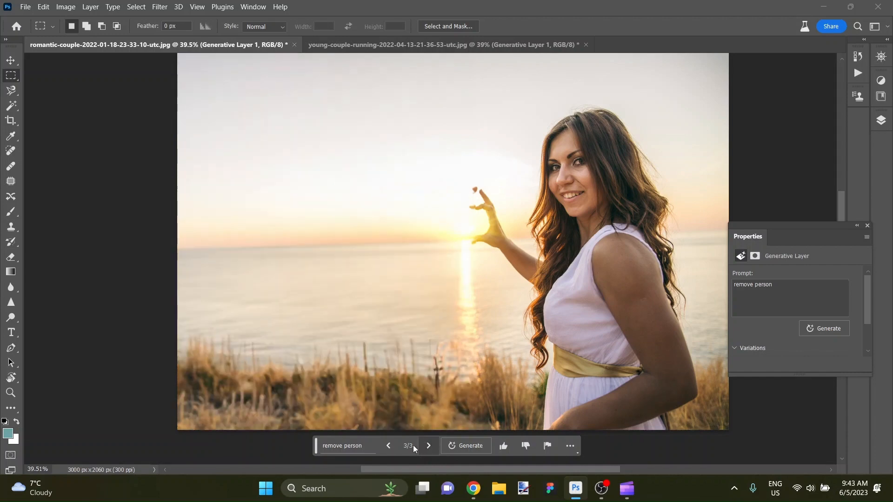
left_click(393, 446)
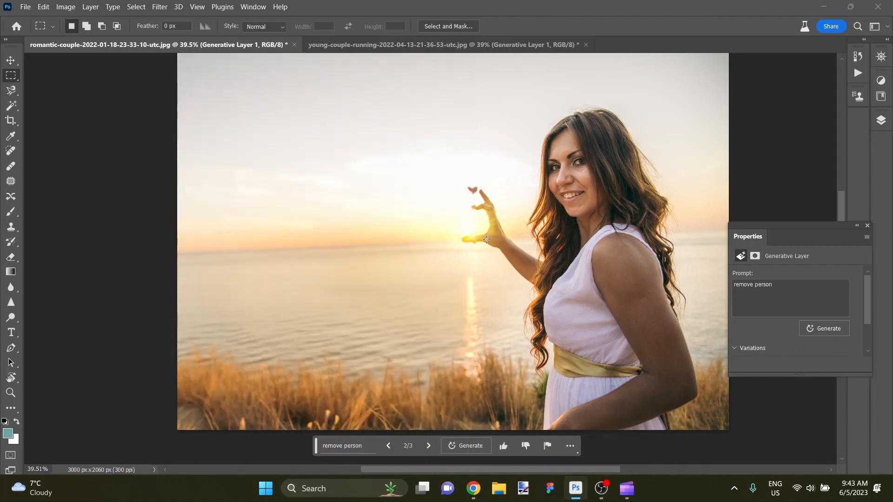
Select the heart-shaped remnant above the woman's fingers and apply Generative Fill with the prompt "remove object".
scroll(481, 236, "up", 5)
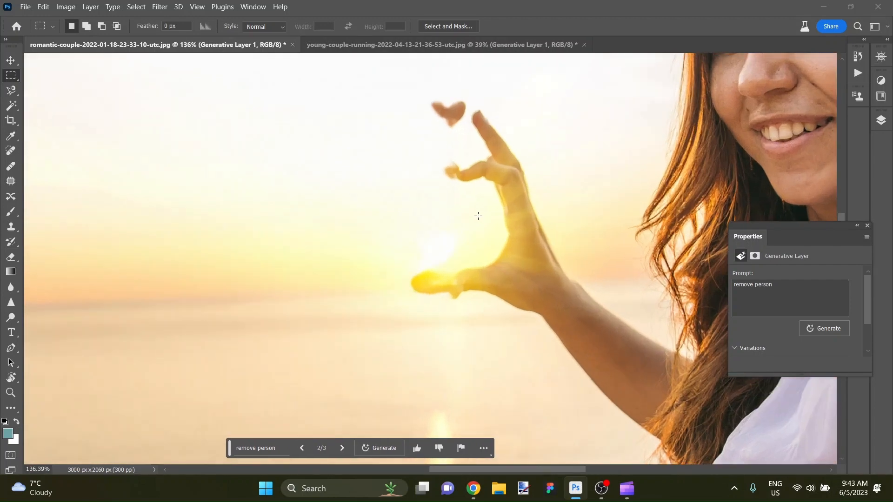
scroll(458, 197, "up", 2)
mouse_move(430, 169)
left_mouse_down()
mouse_move(469, 204)
mouse_move(433, 189)
mouse_move(419, 170)
mouse_move(429, 172)
left_mouse_up()
left_click(469, 205)
left_click(379, 229)
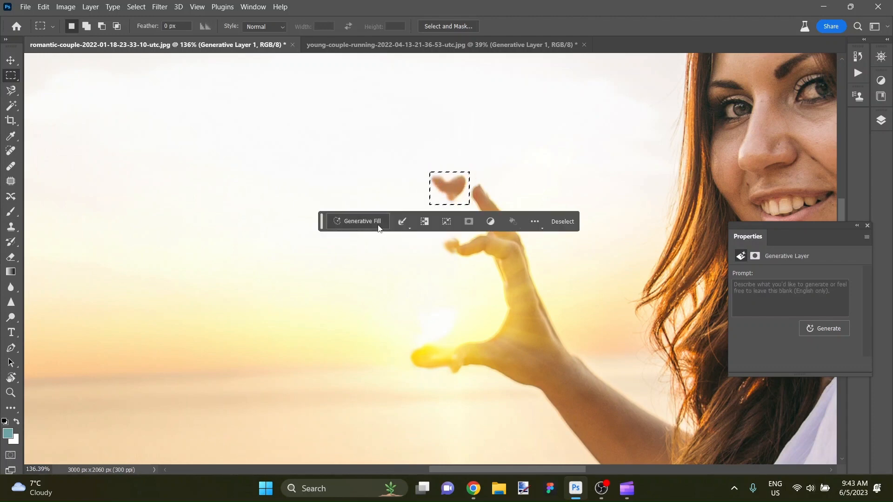
type("r")
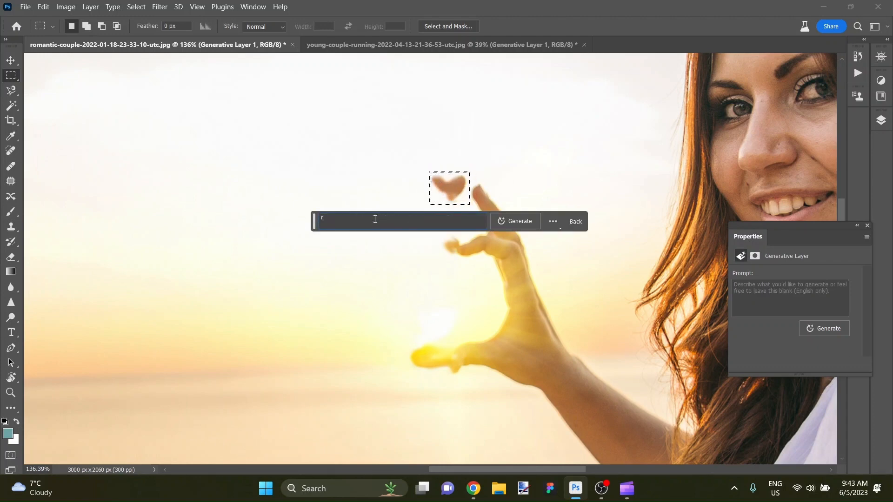
type("emove object")
key("Return")
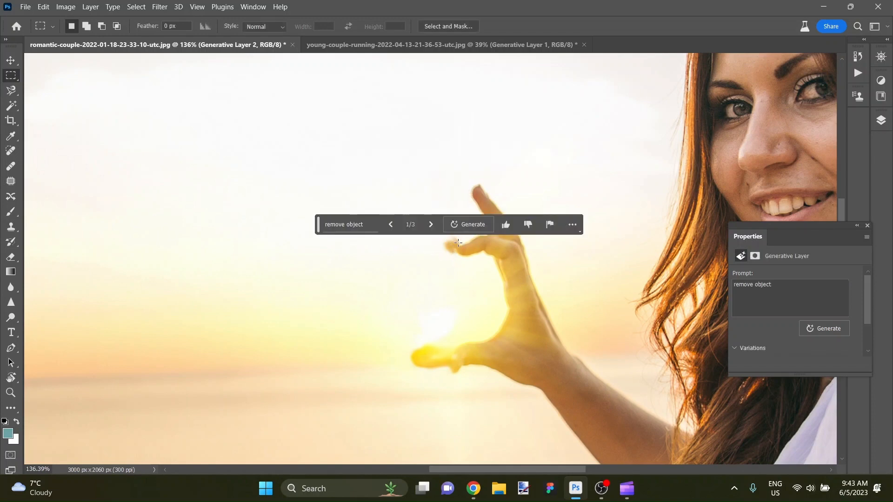
Select the small leftover spot beside the woman's bent finger and apply Generative Fill with the prompt "remove spot".
left_click_drag(318, 231, 338, 172)
left_click_drag(437, 233, 462, 257)
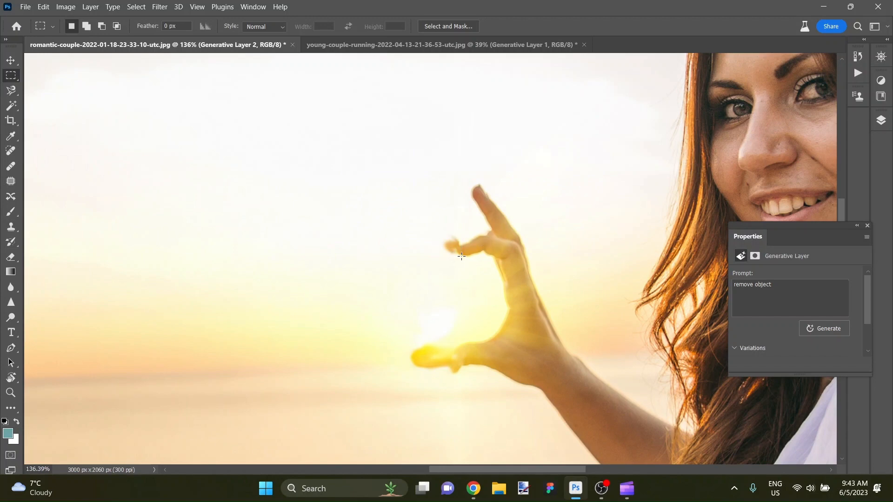
left_click(363, 273)
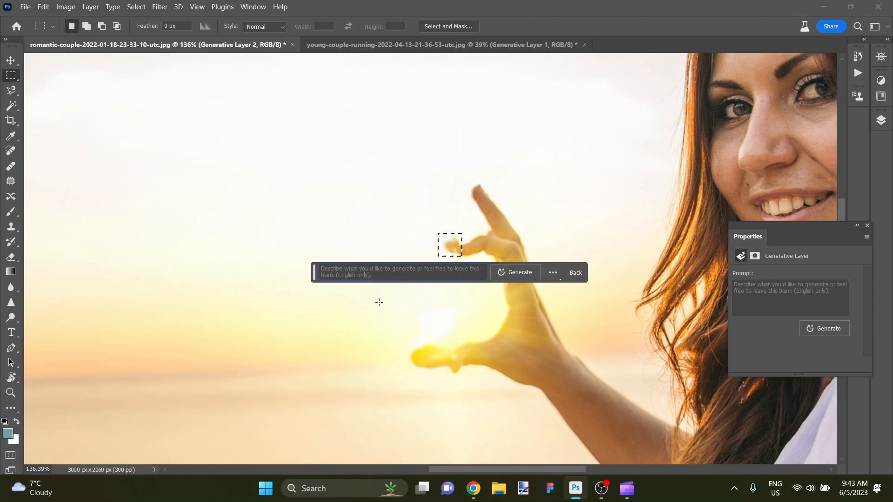
type("remov")
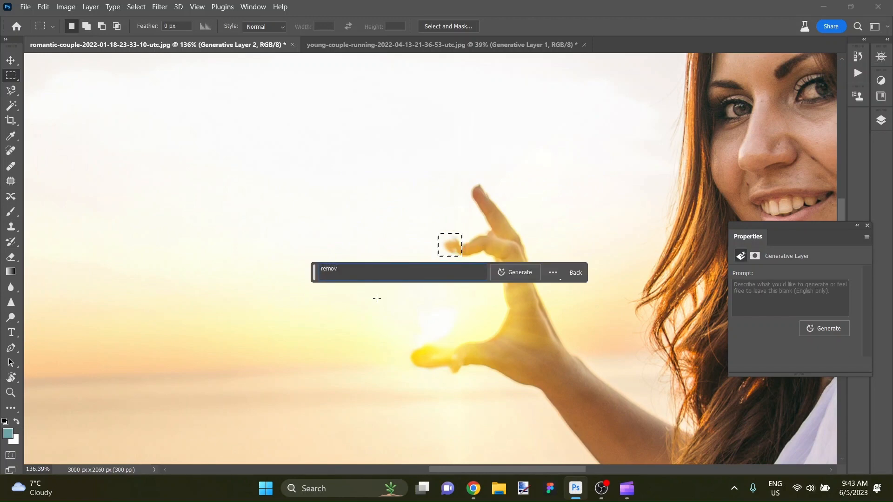
type("e spot")
key("Return")
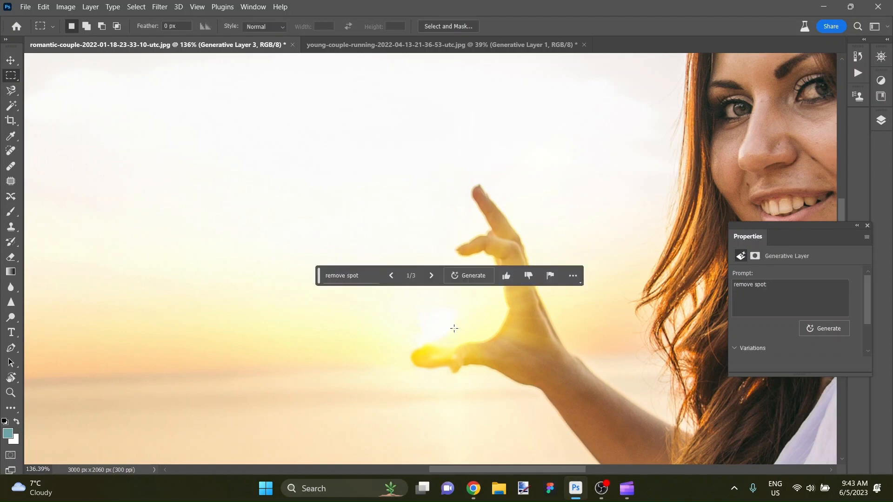
Select the leftover fingertip extending from the woman's thumb and apply Generative Fill with the prompt "remove object".
key("ctrl+0")
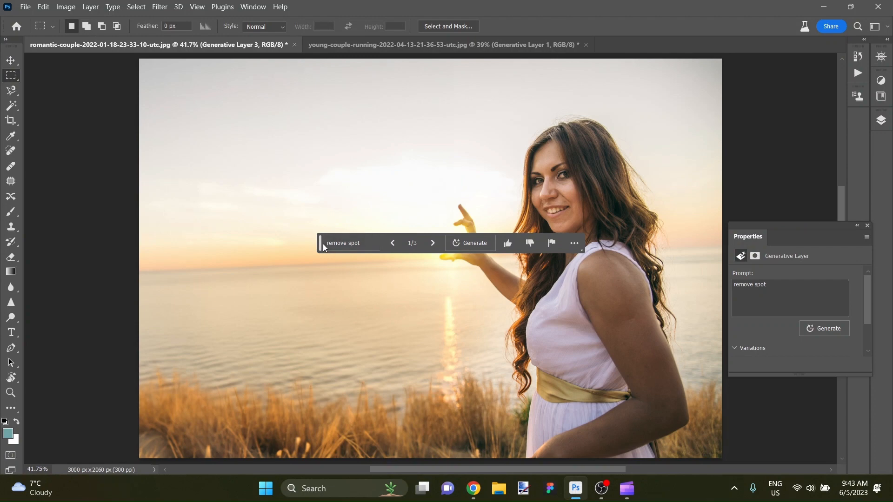
left_click_drag(321, 244, 342, 397)
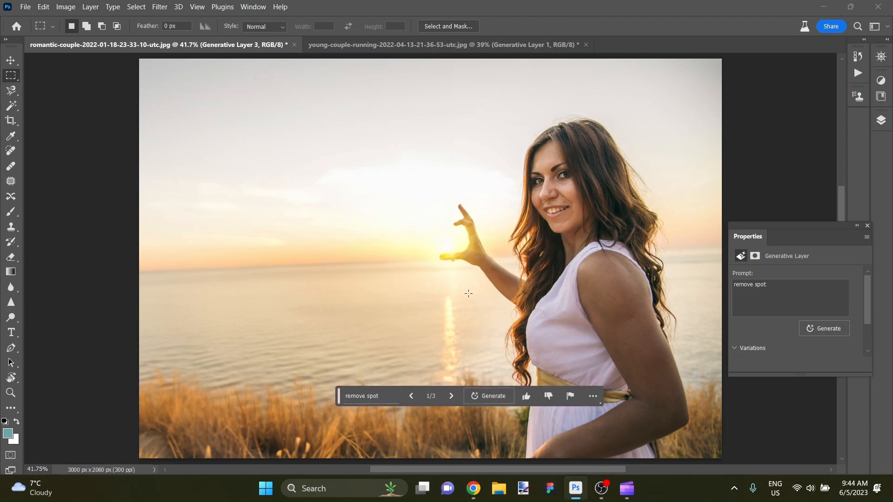
scroll(444, 280, "up", 10)
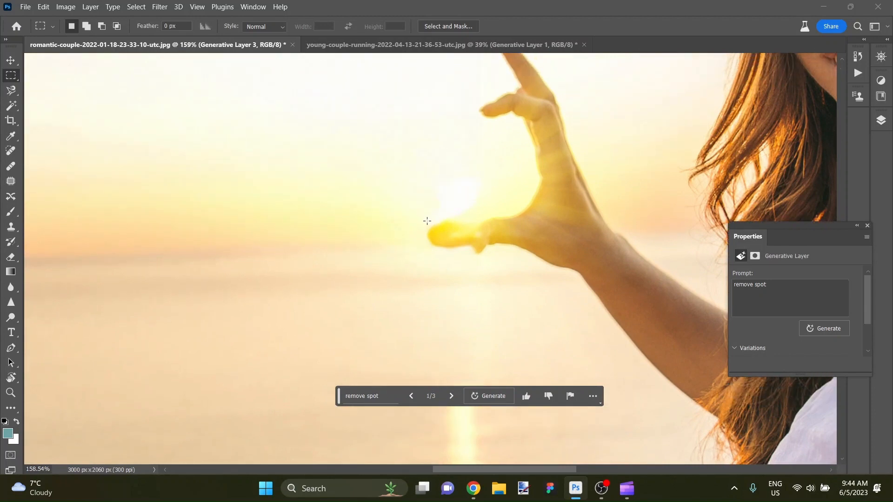
left_click_drag(427, 220, 484, 255)
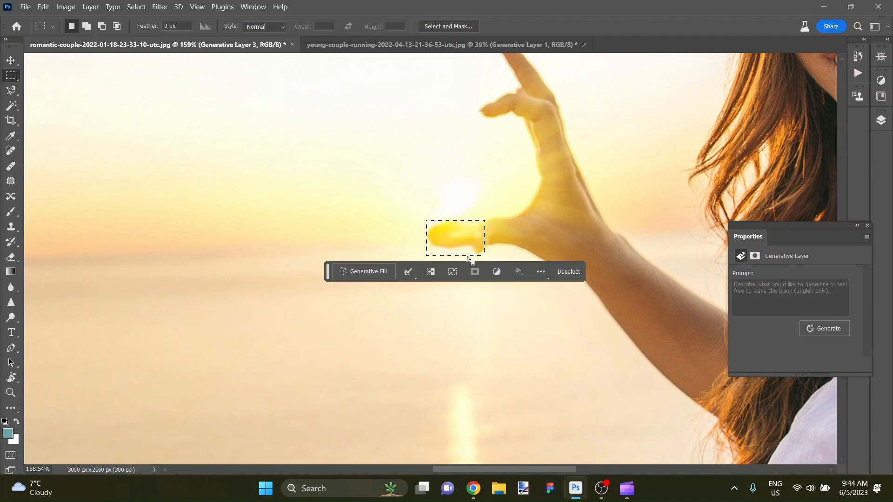
left_click(335, 272)
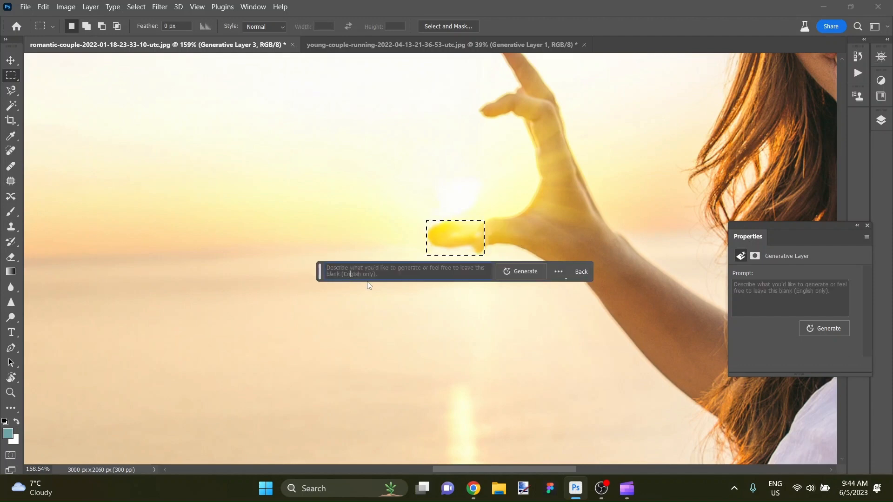
type("remove object")
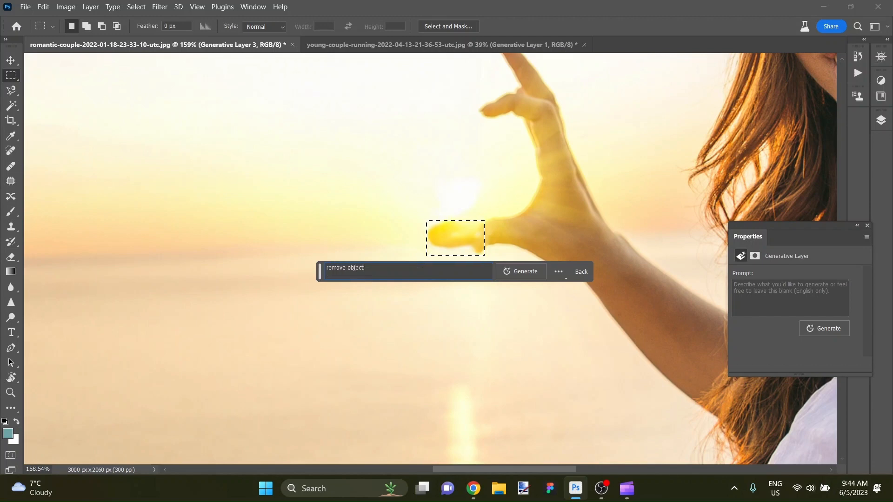
key("Return")
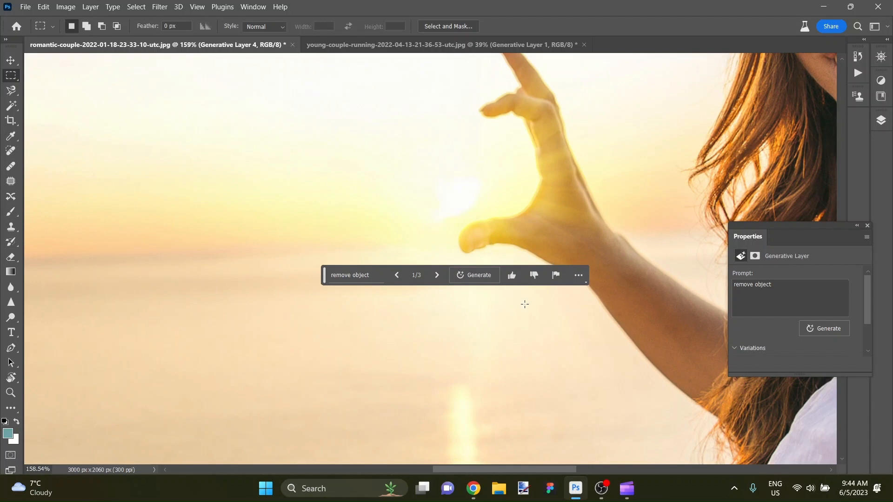
Compare the generated variations of the thumb cleanup and choose the third one.
left_click(437, 275)
left_click(437, 276)
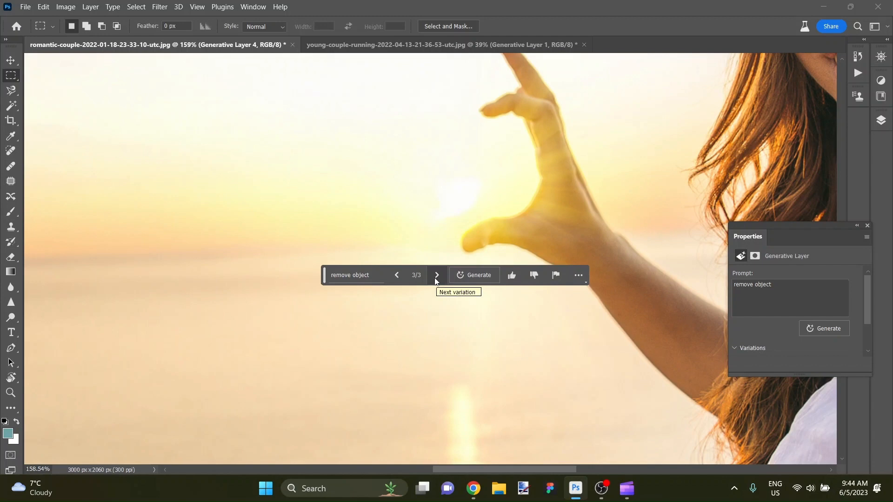
left_click(437, 279)
left_click(436, 281)
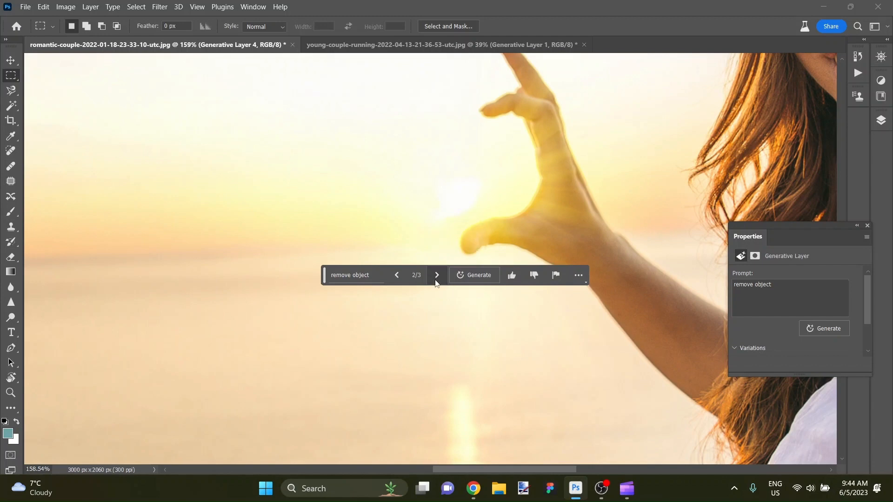
left_click(437, 282)
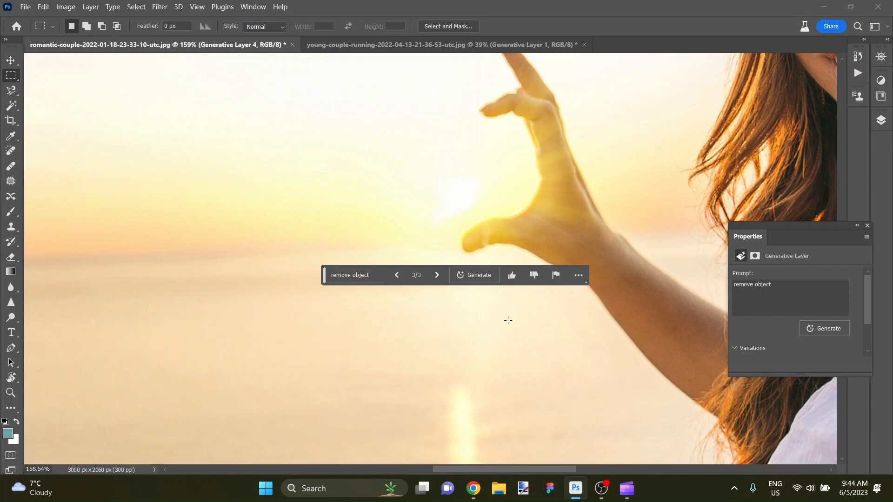
Review the finished woman-at-sunset and running-man photos at full view without the interface panels, switching between the two documents.
key("Tab")
key("ctrl+0")
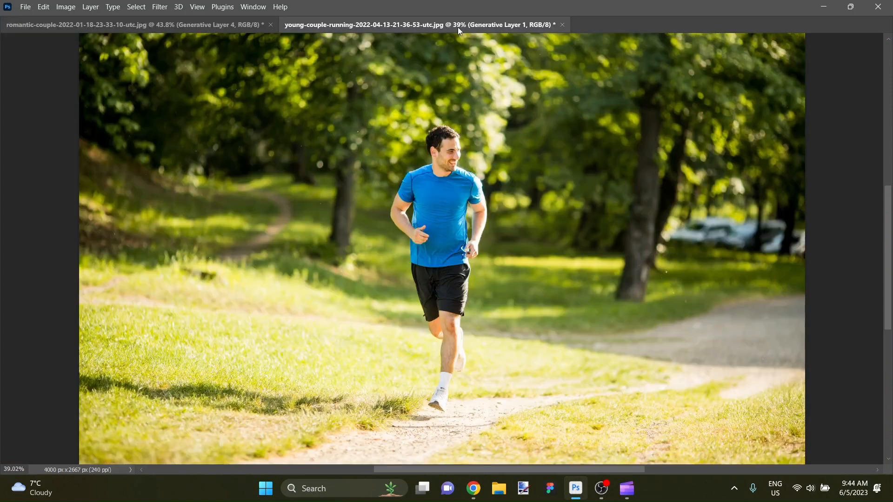
left_click(457, 27)
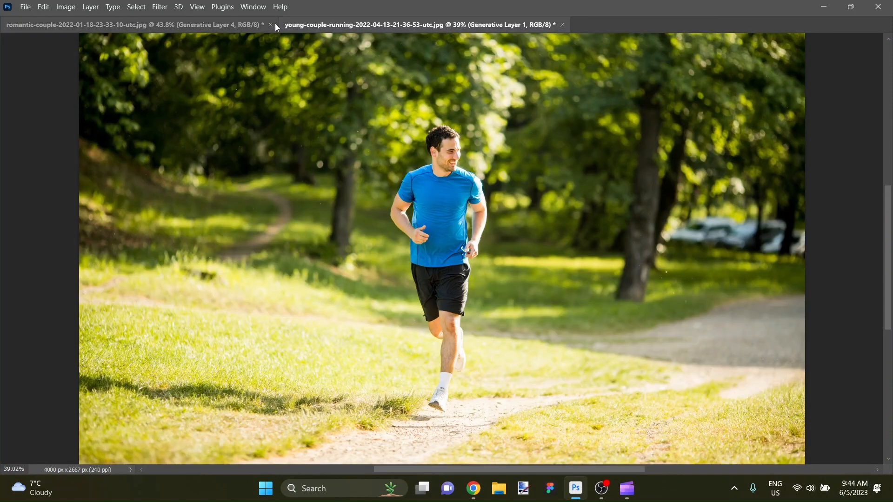
left_click(248, 26)
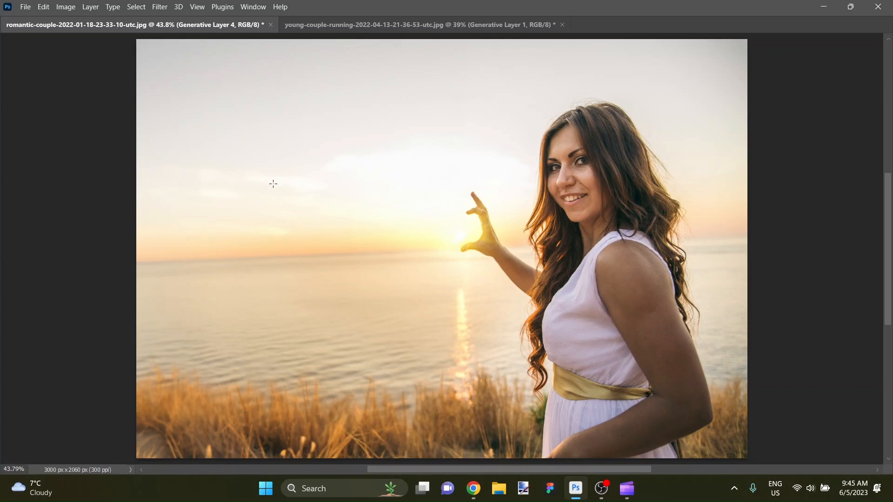
left_click(360, 25)
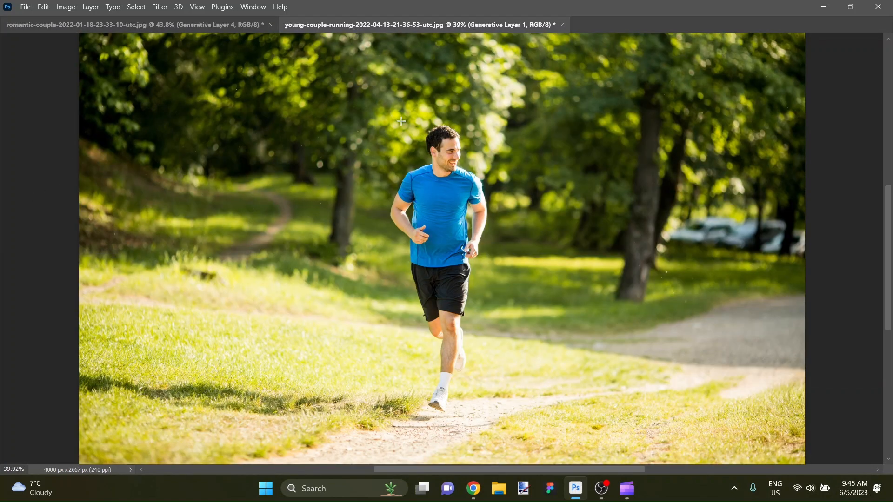